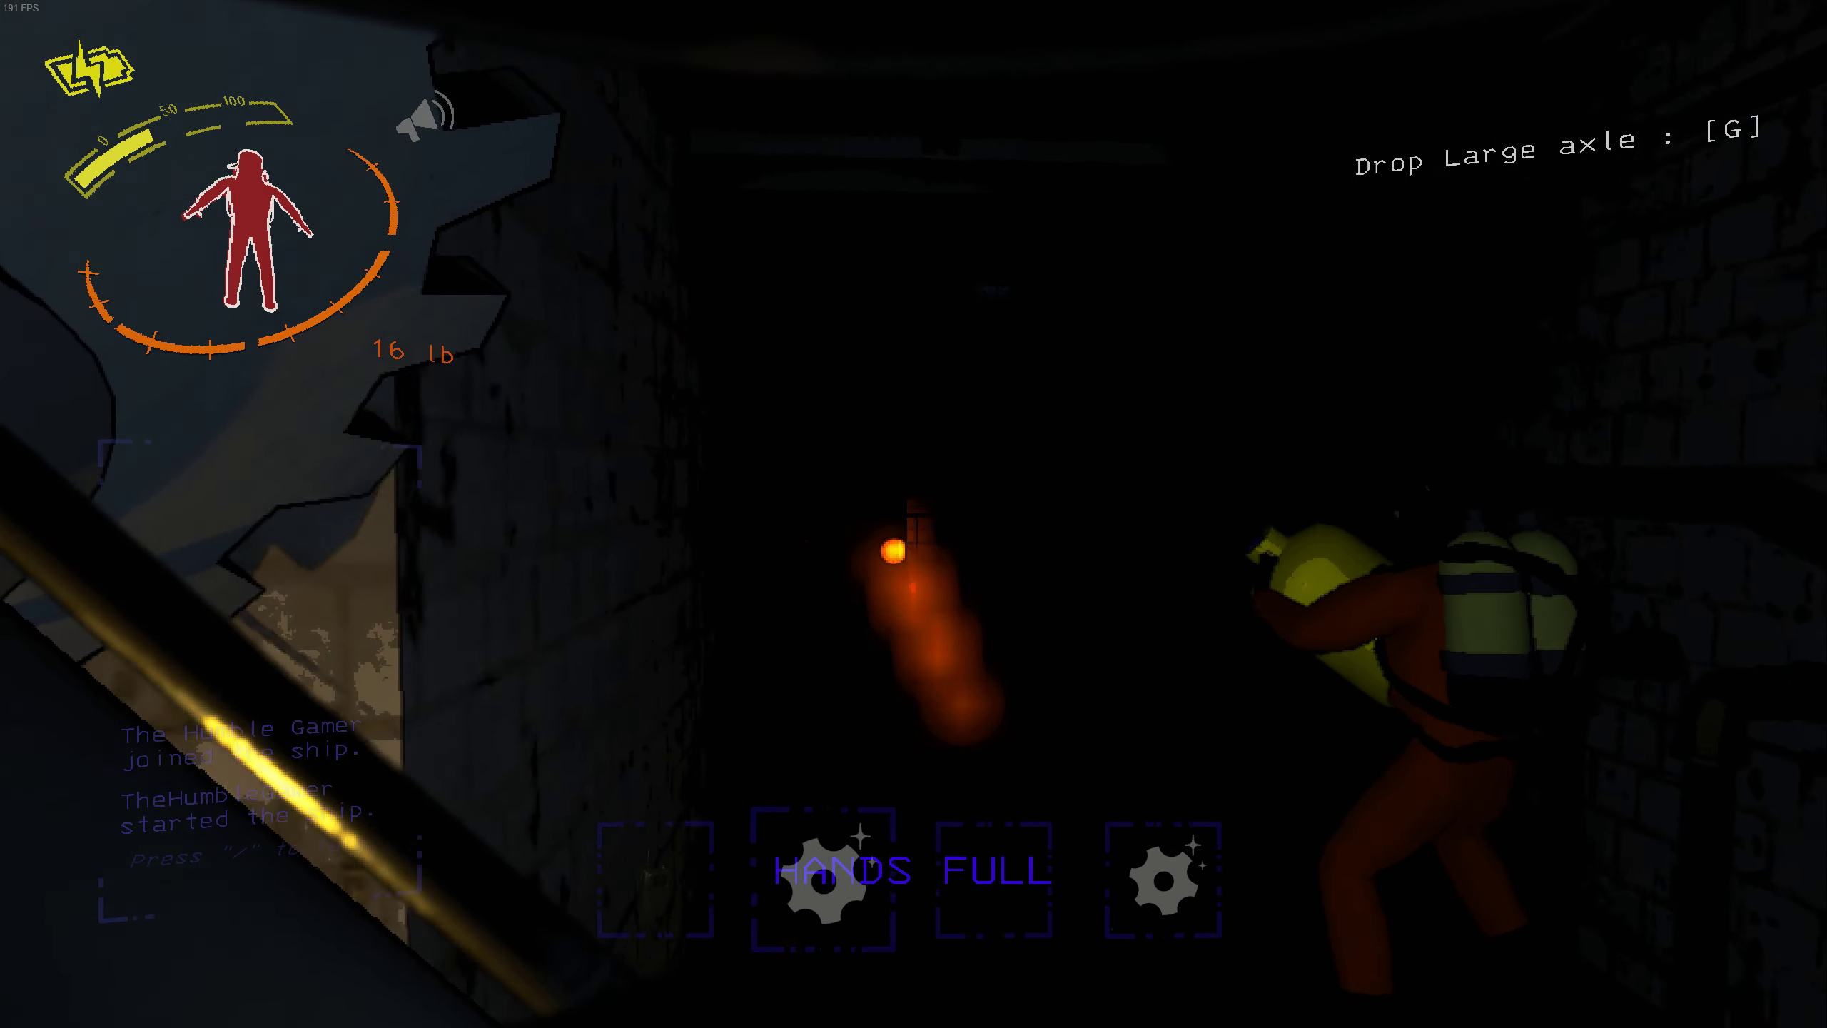
pyautogui.rightClick(914, 514)
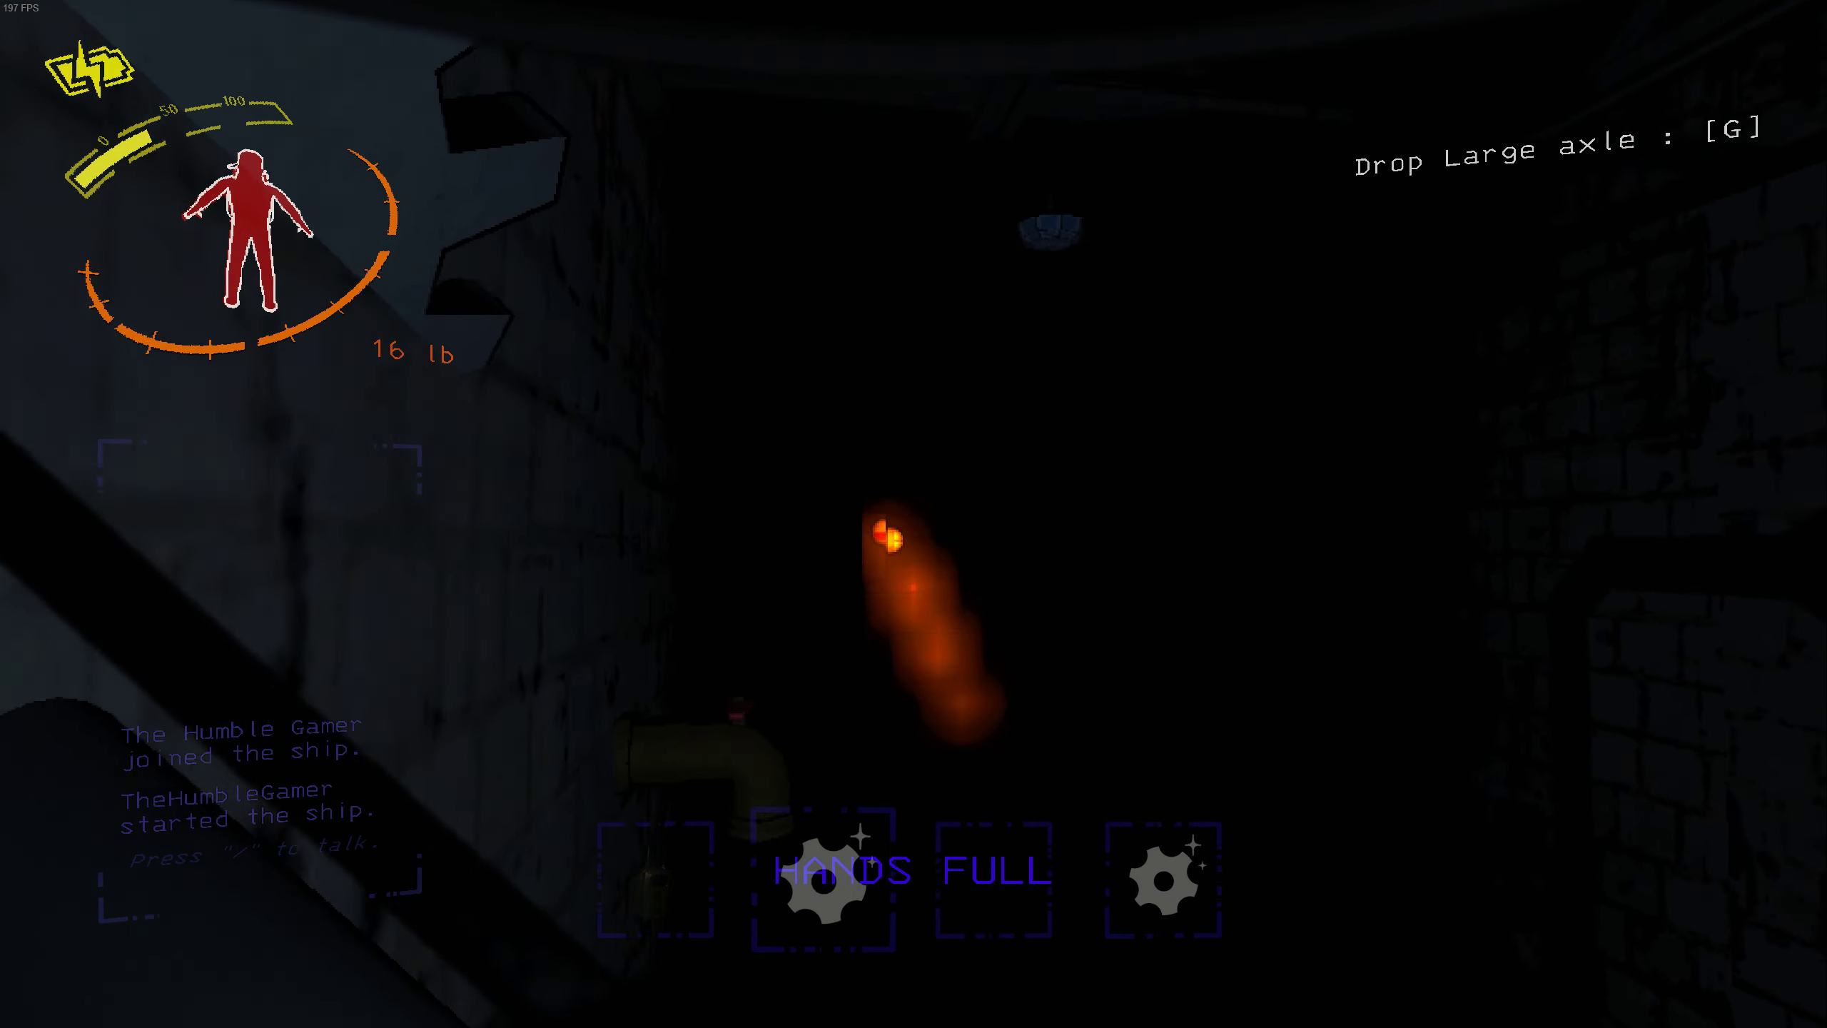
pyautogui.rightClick(914, 514)
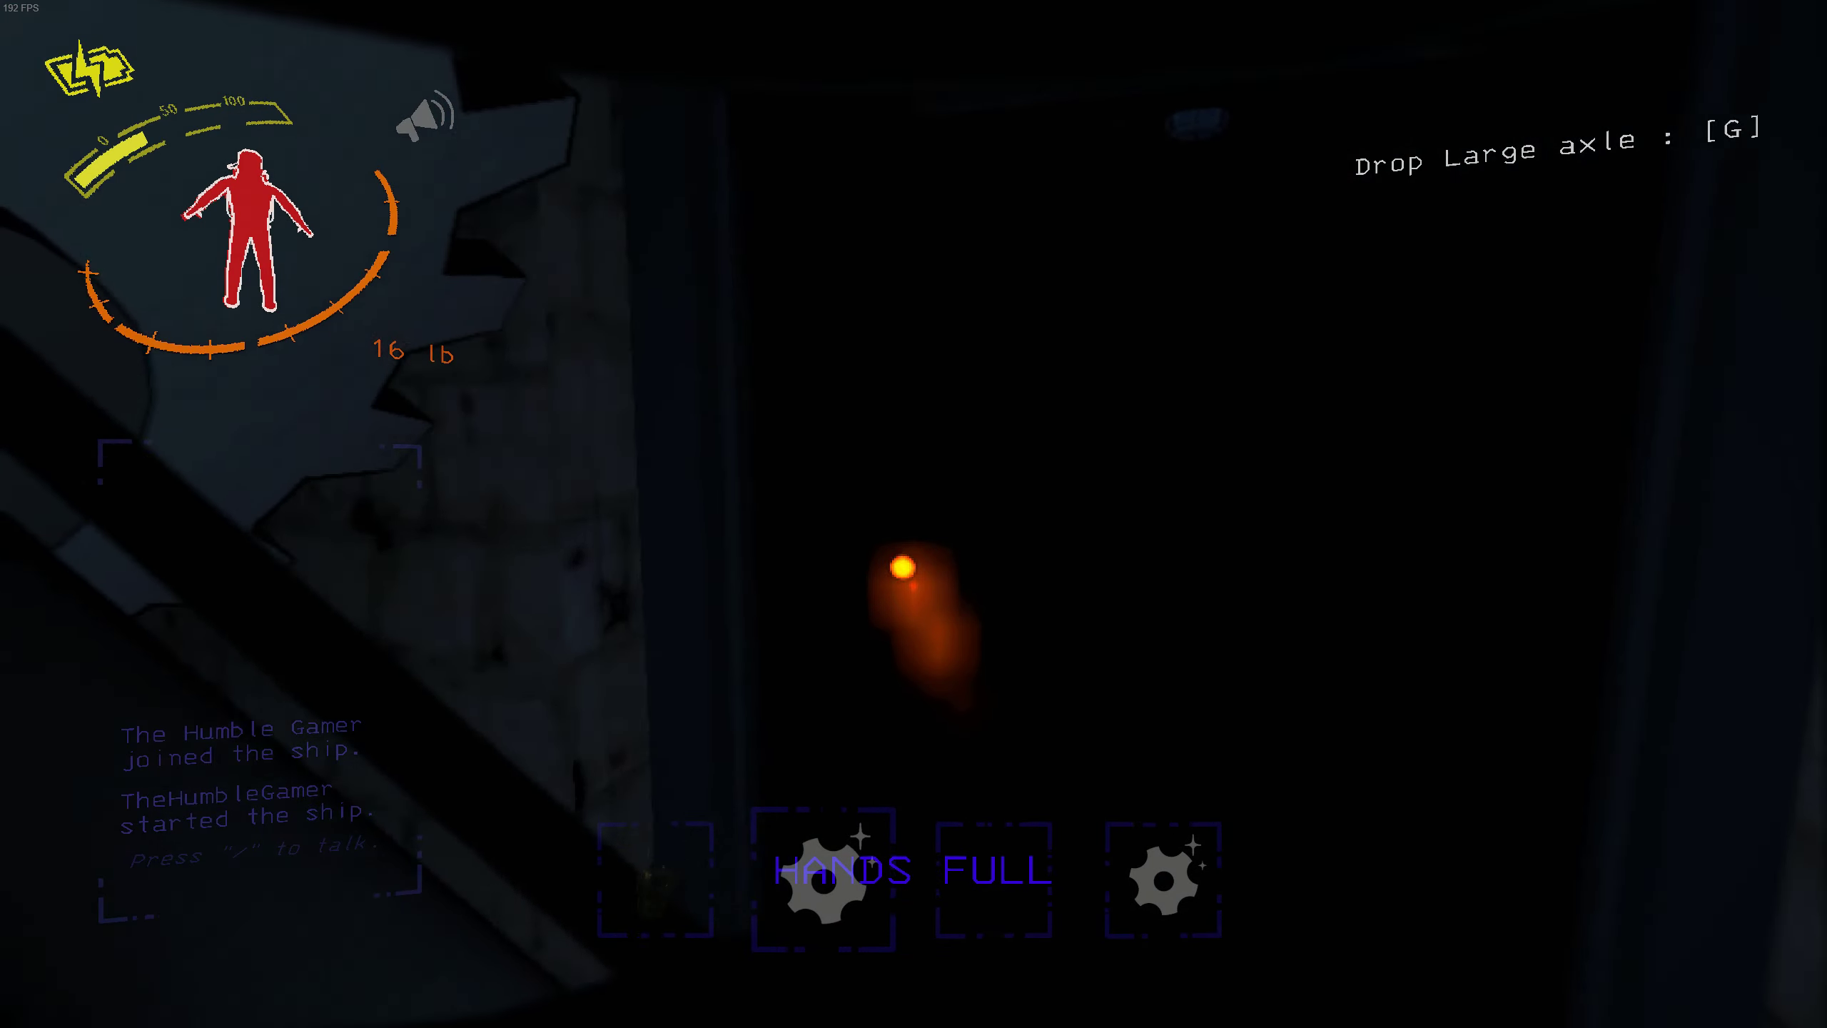
pyautogui.press('w')
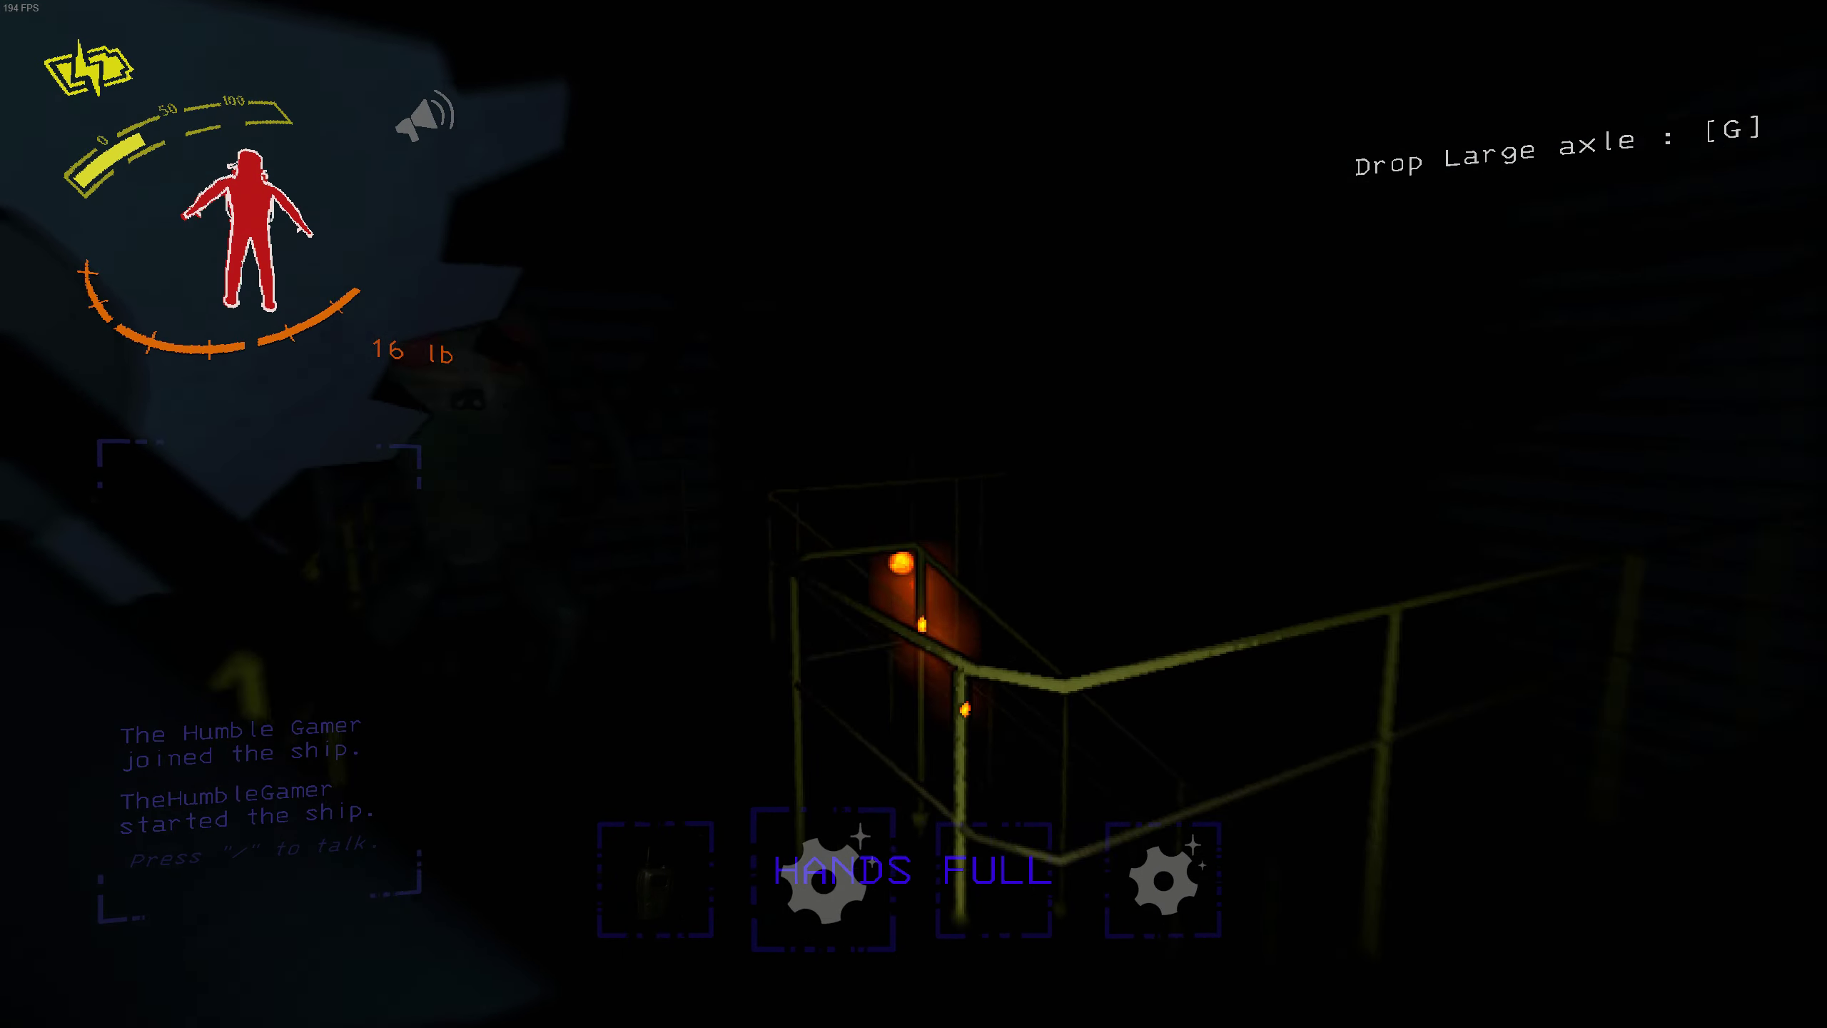
pyautogui.press('w')
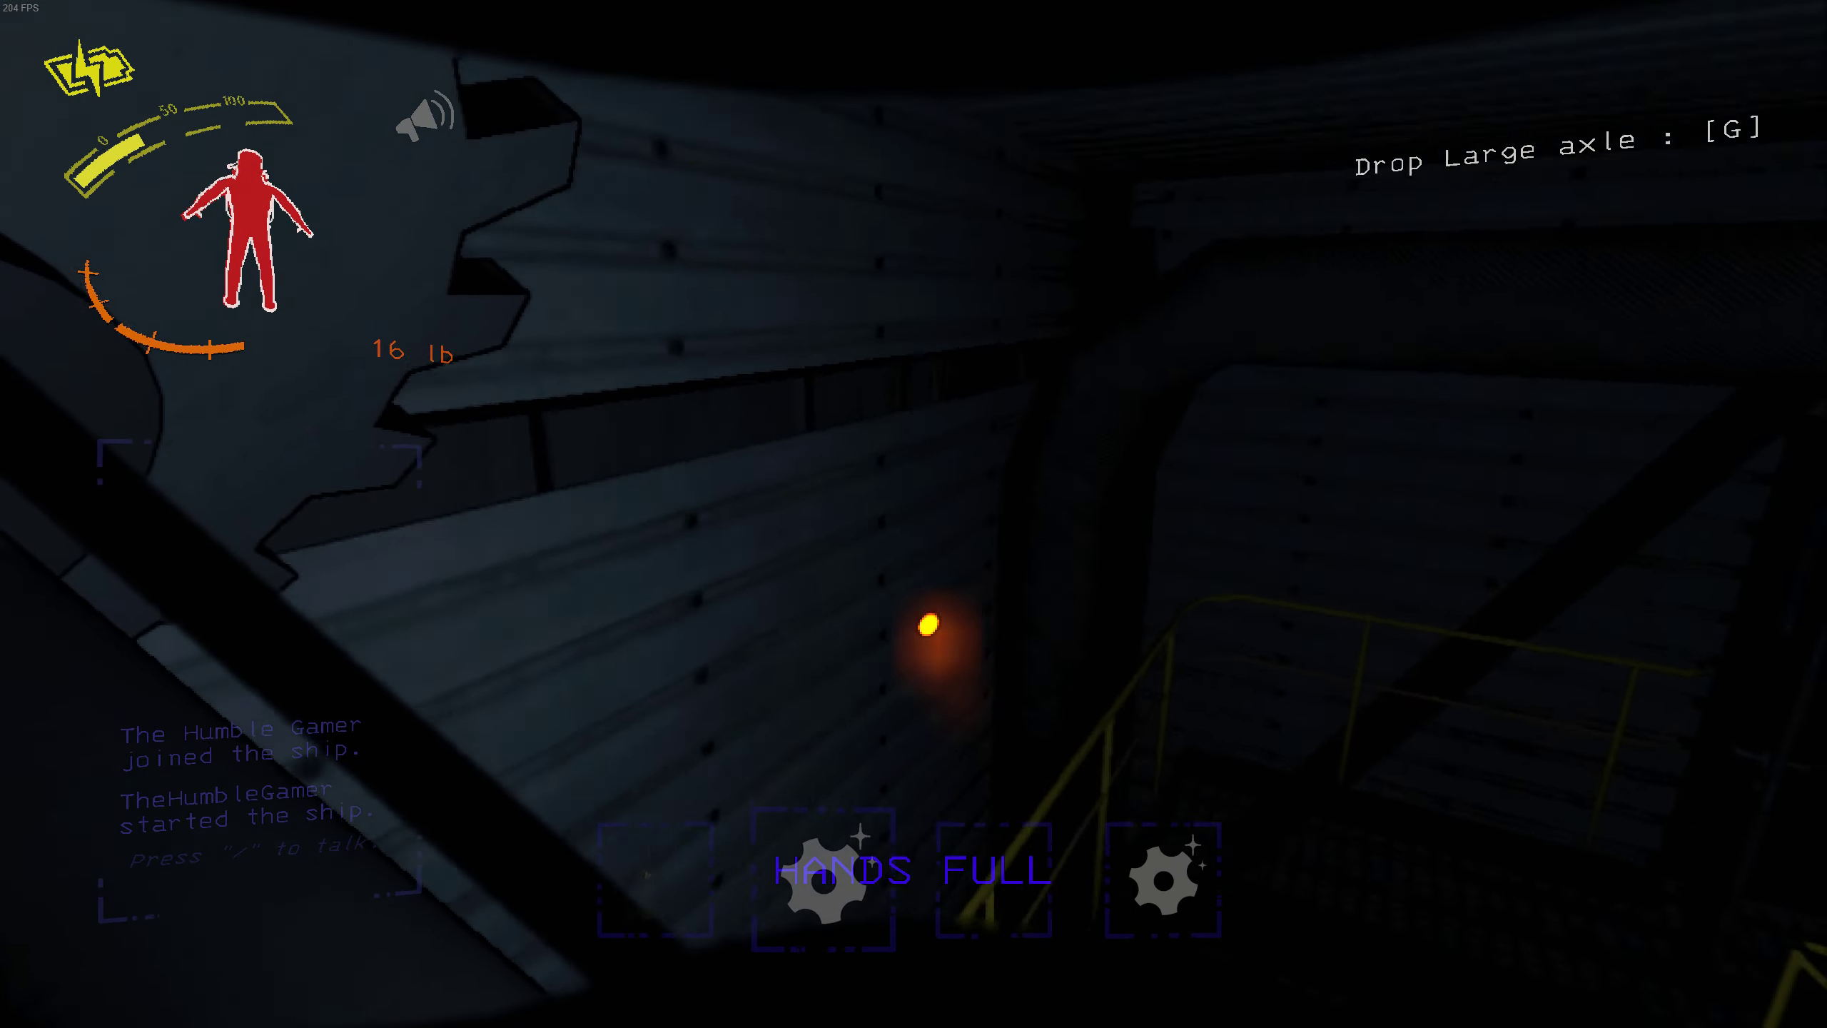
pyautogui.press('w')
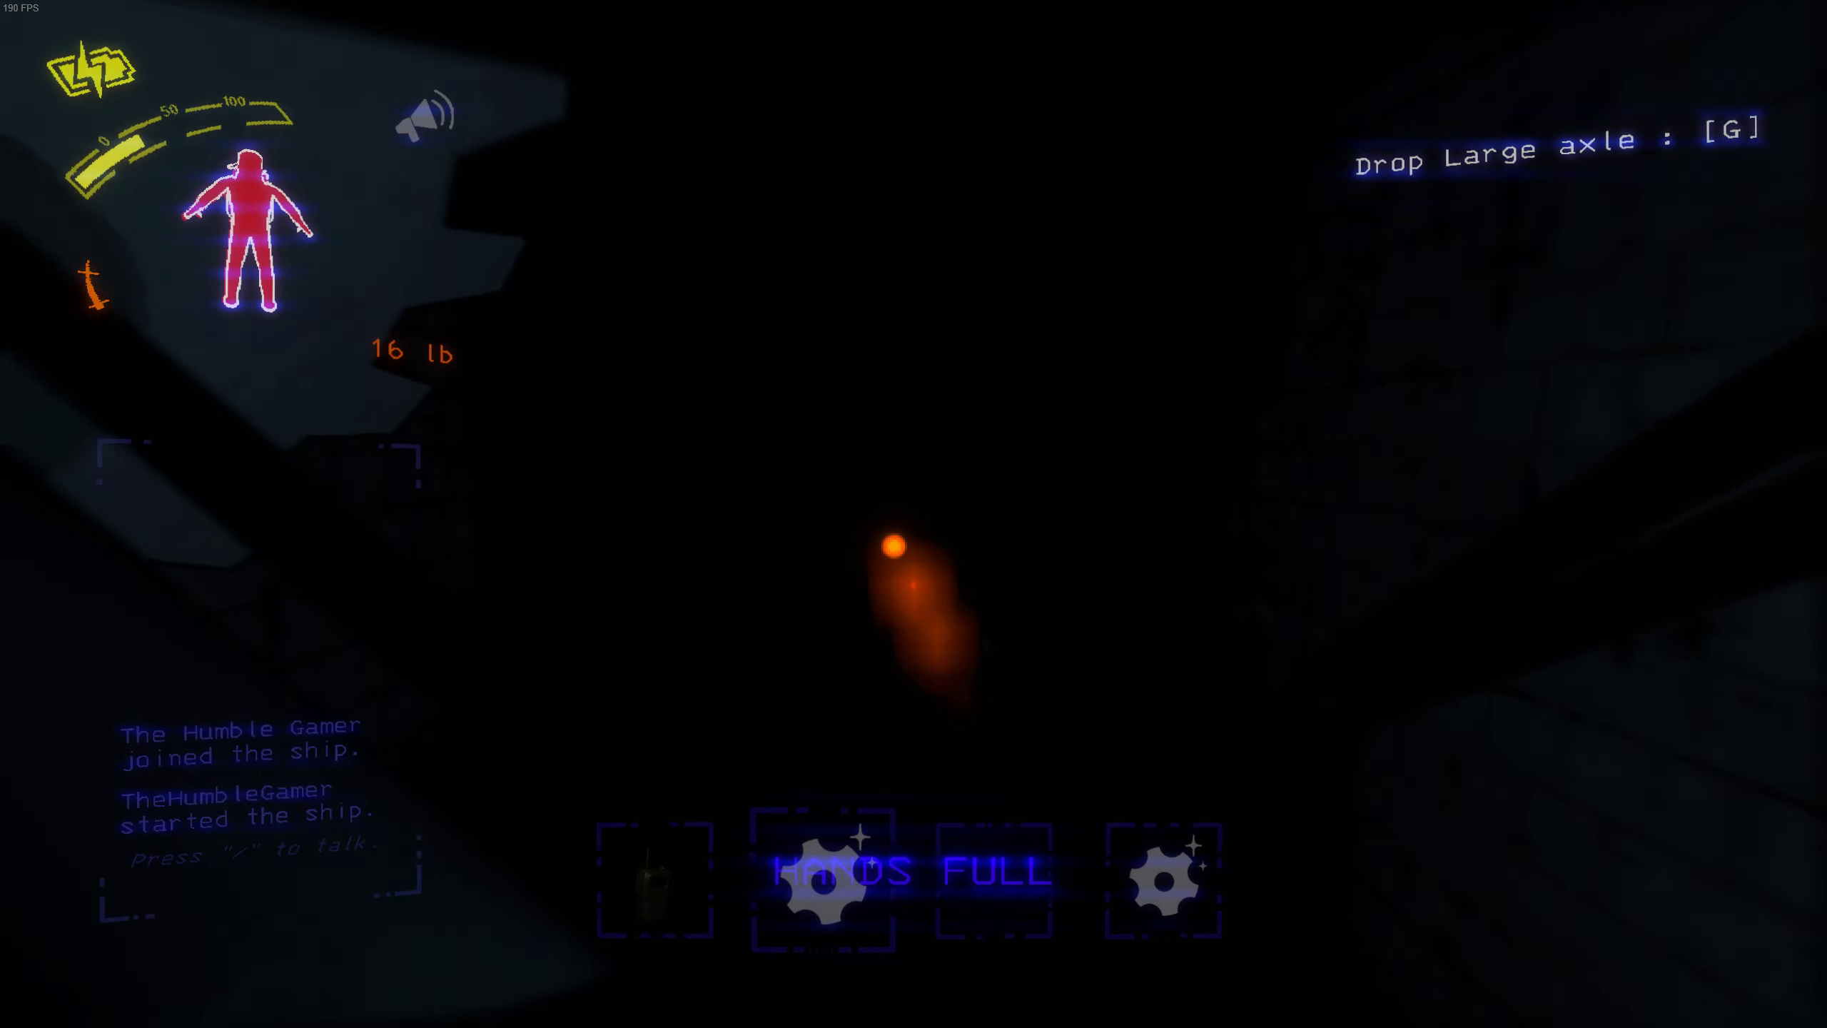
pyautogui.press('w')
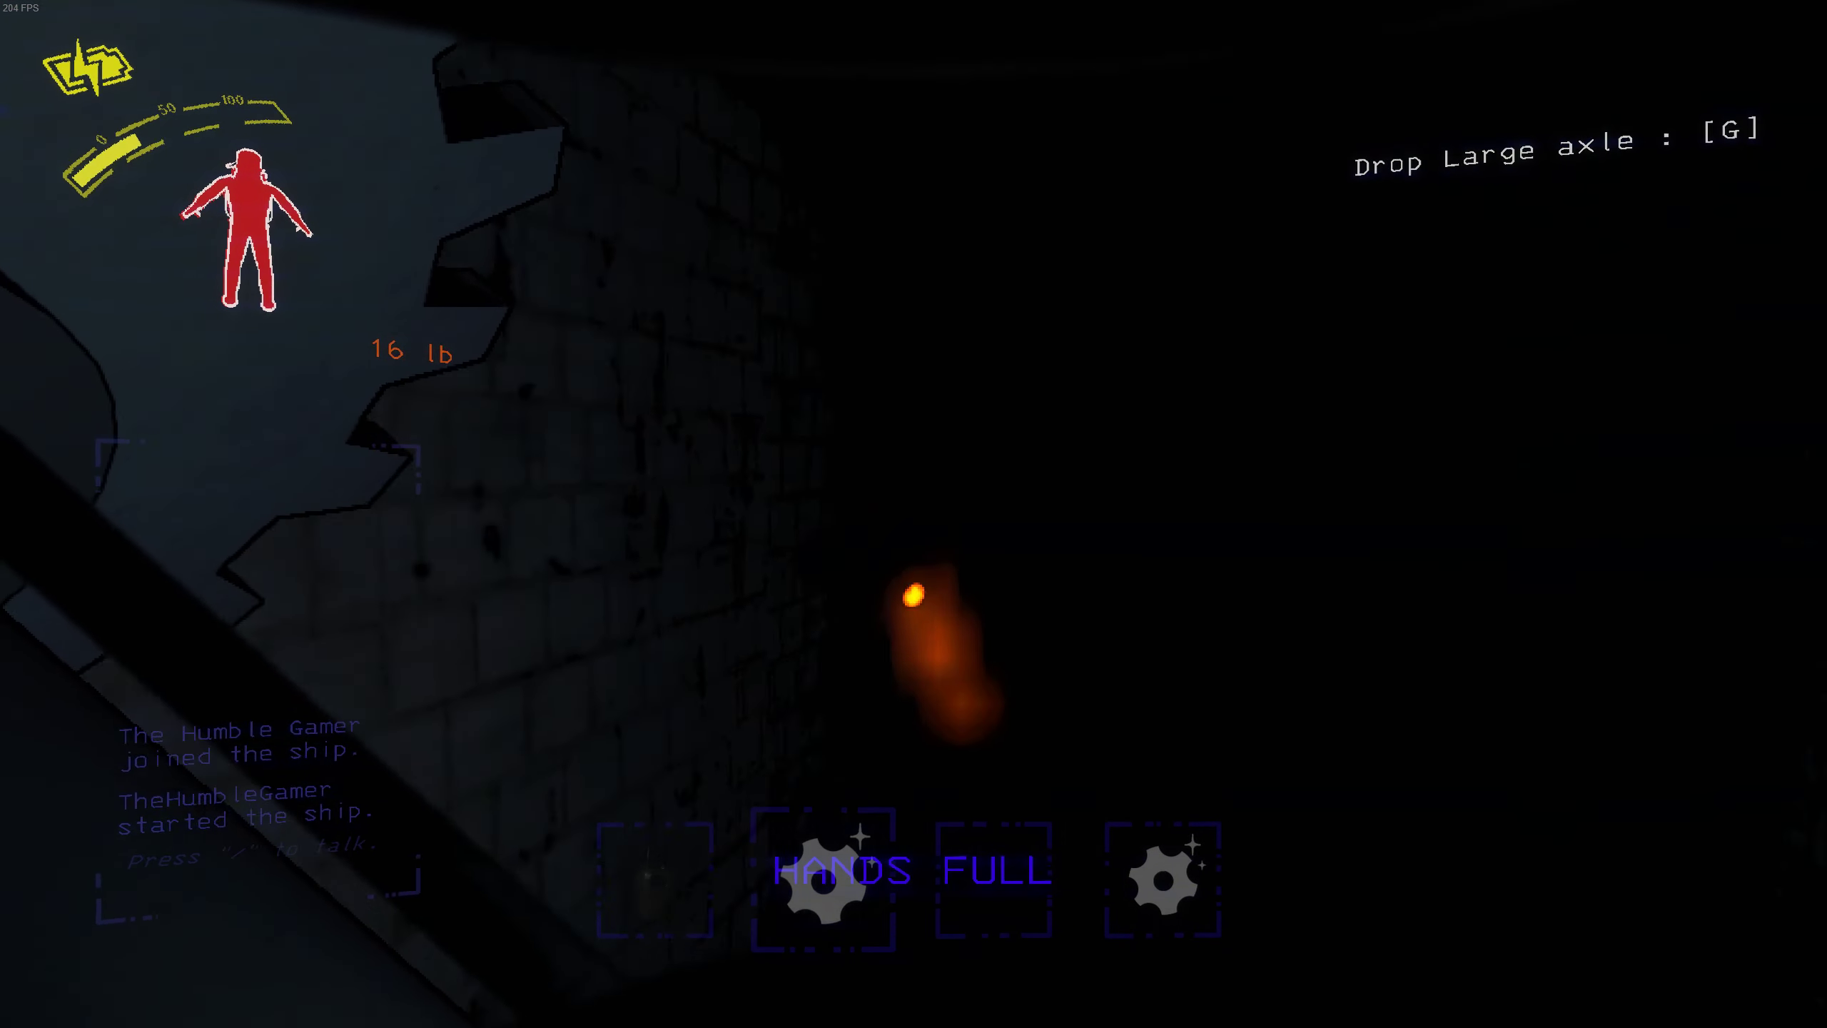
pyautogui.press('w')
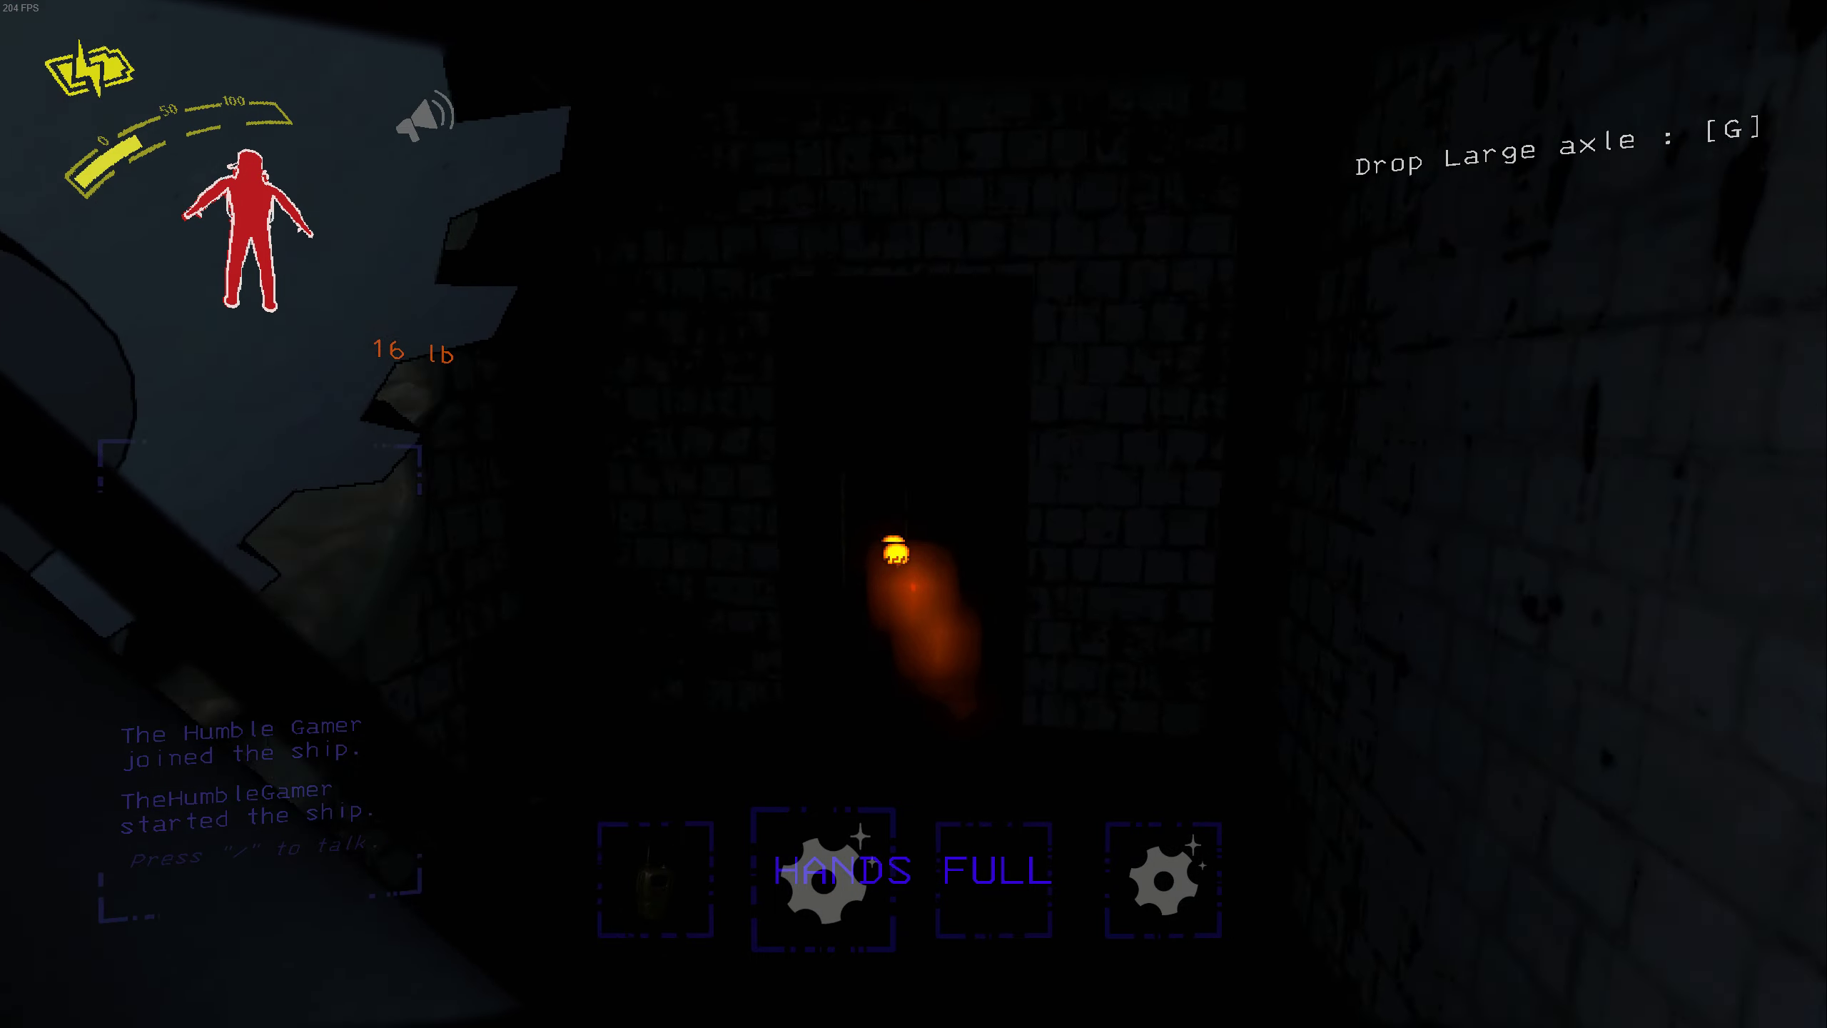
pyautogui.press('w')
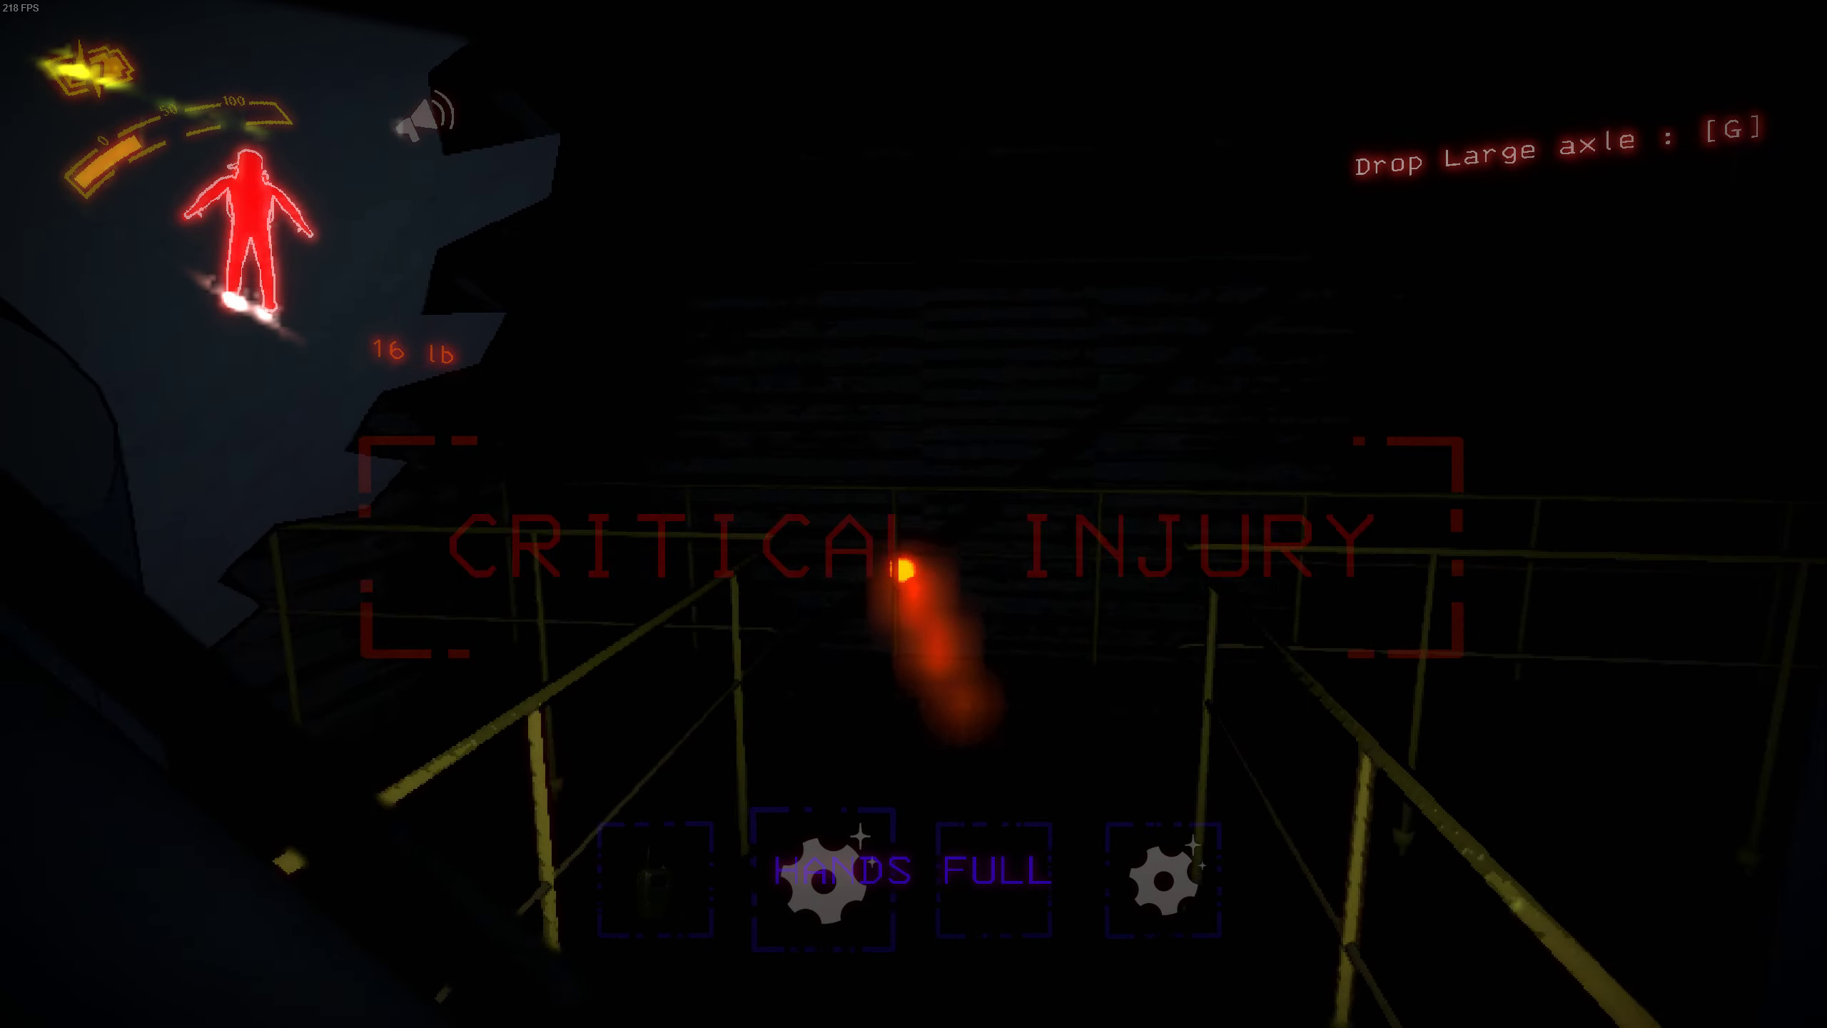
pyautogui.press('w')
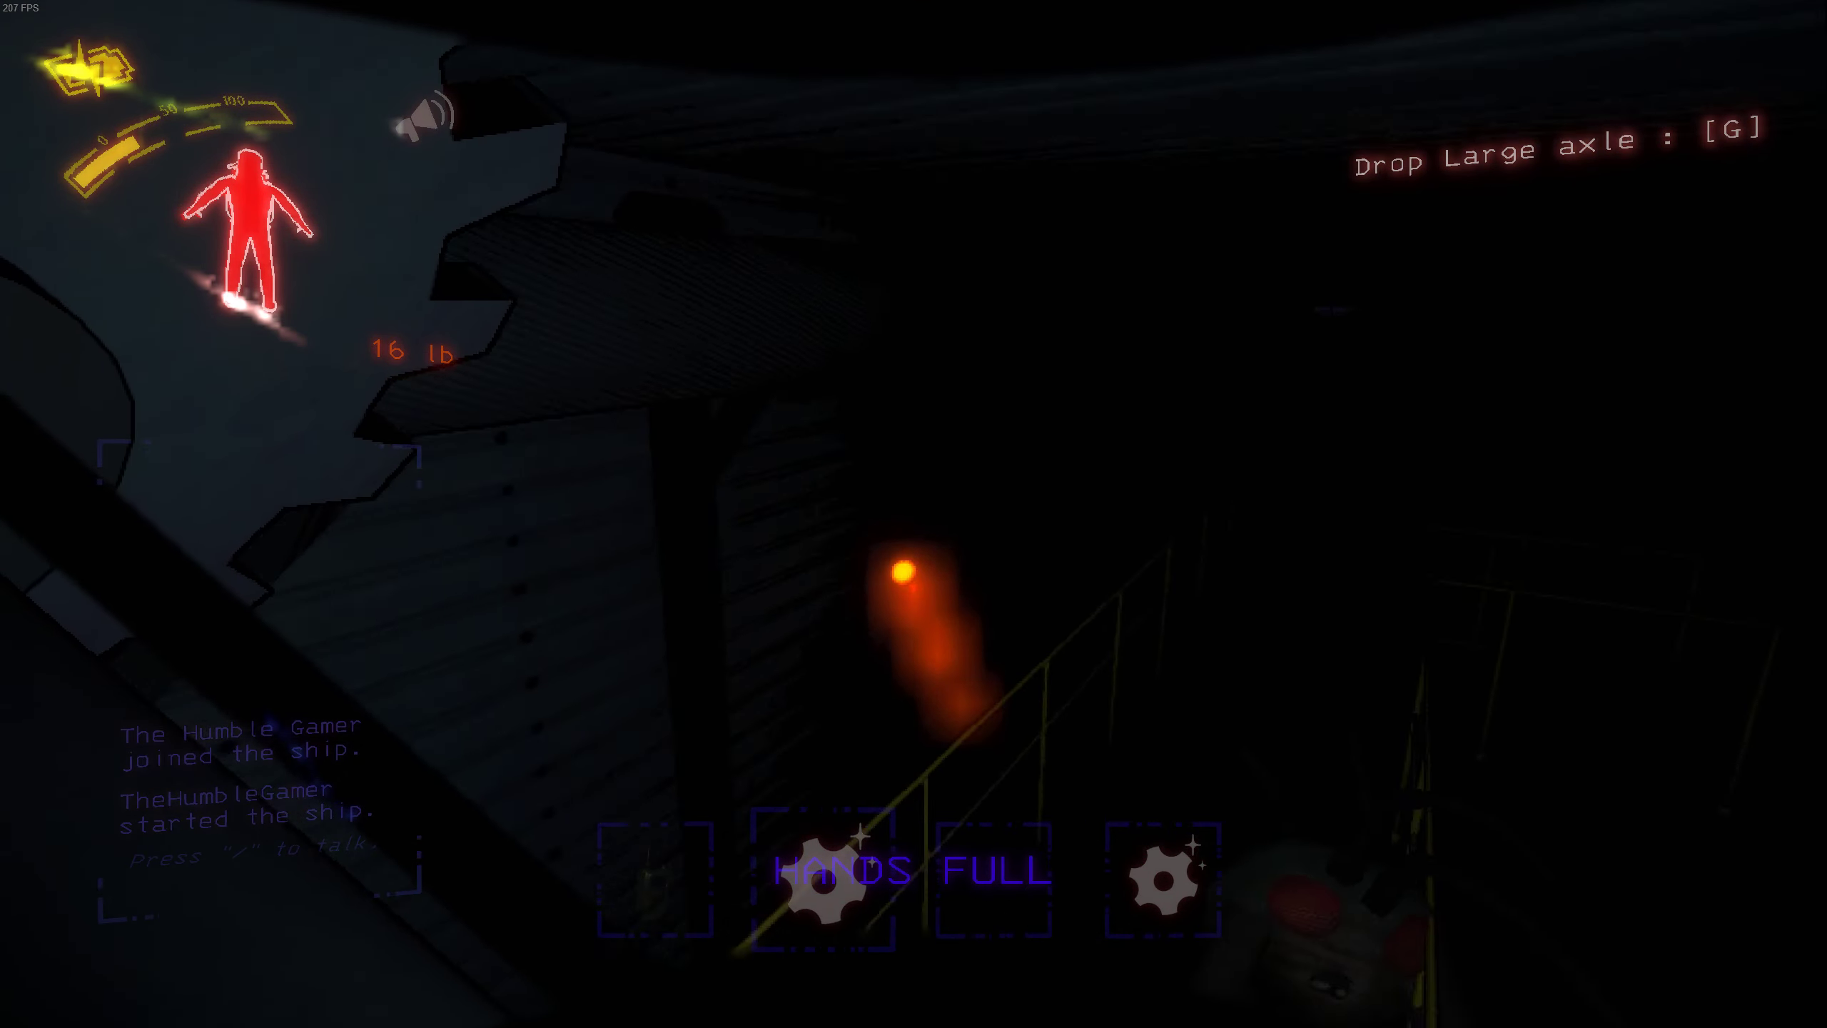
pyautogui.press('w')
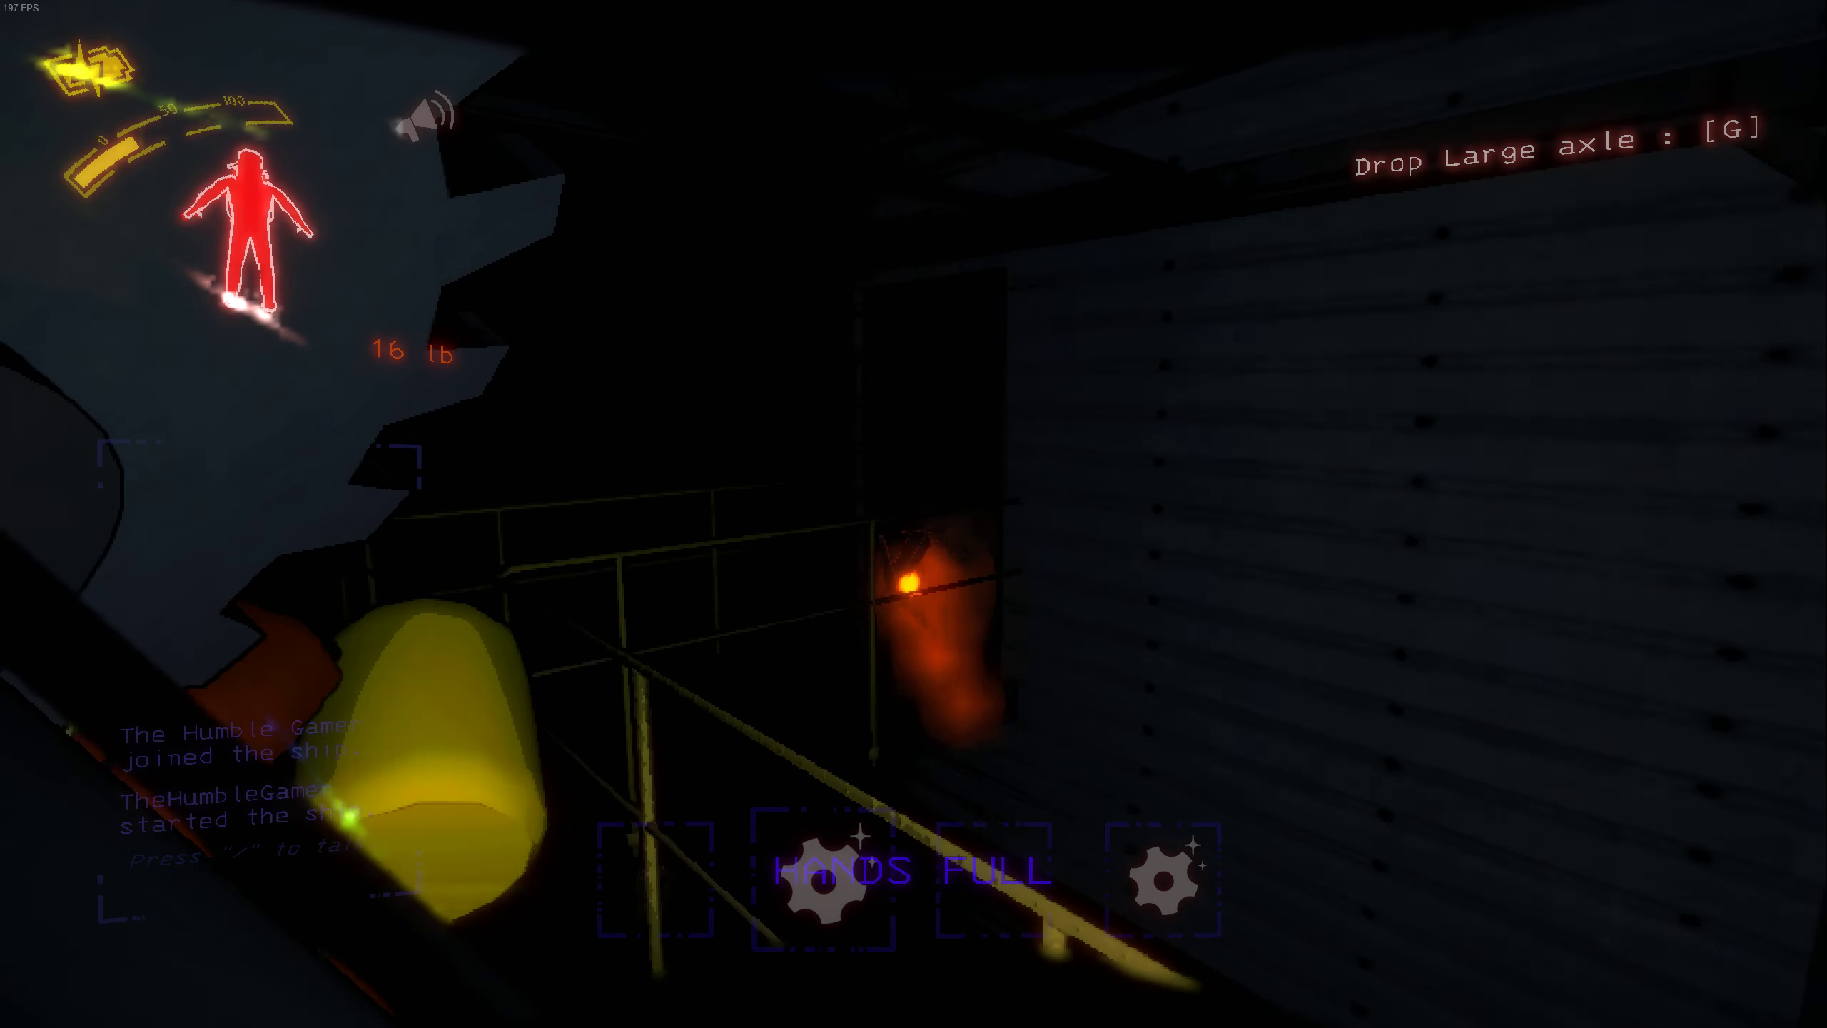
pyautogui.press('w')
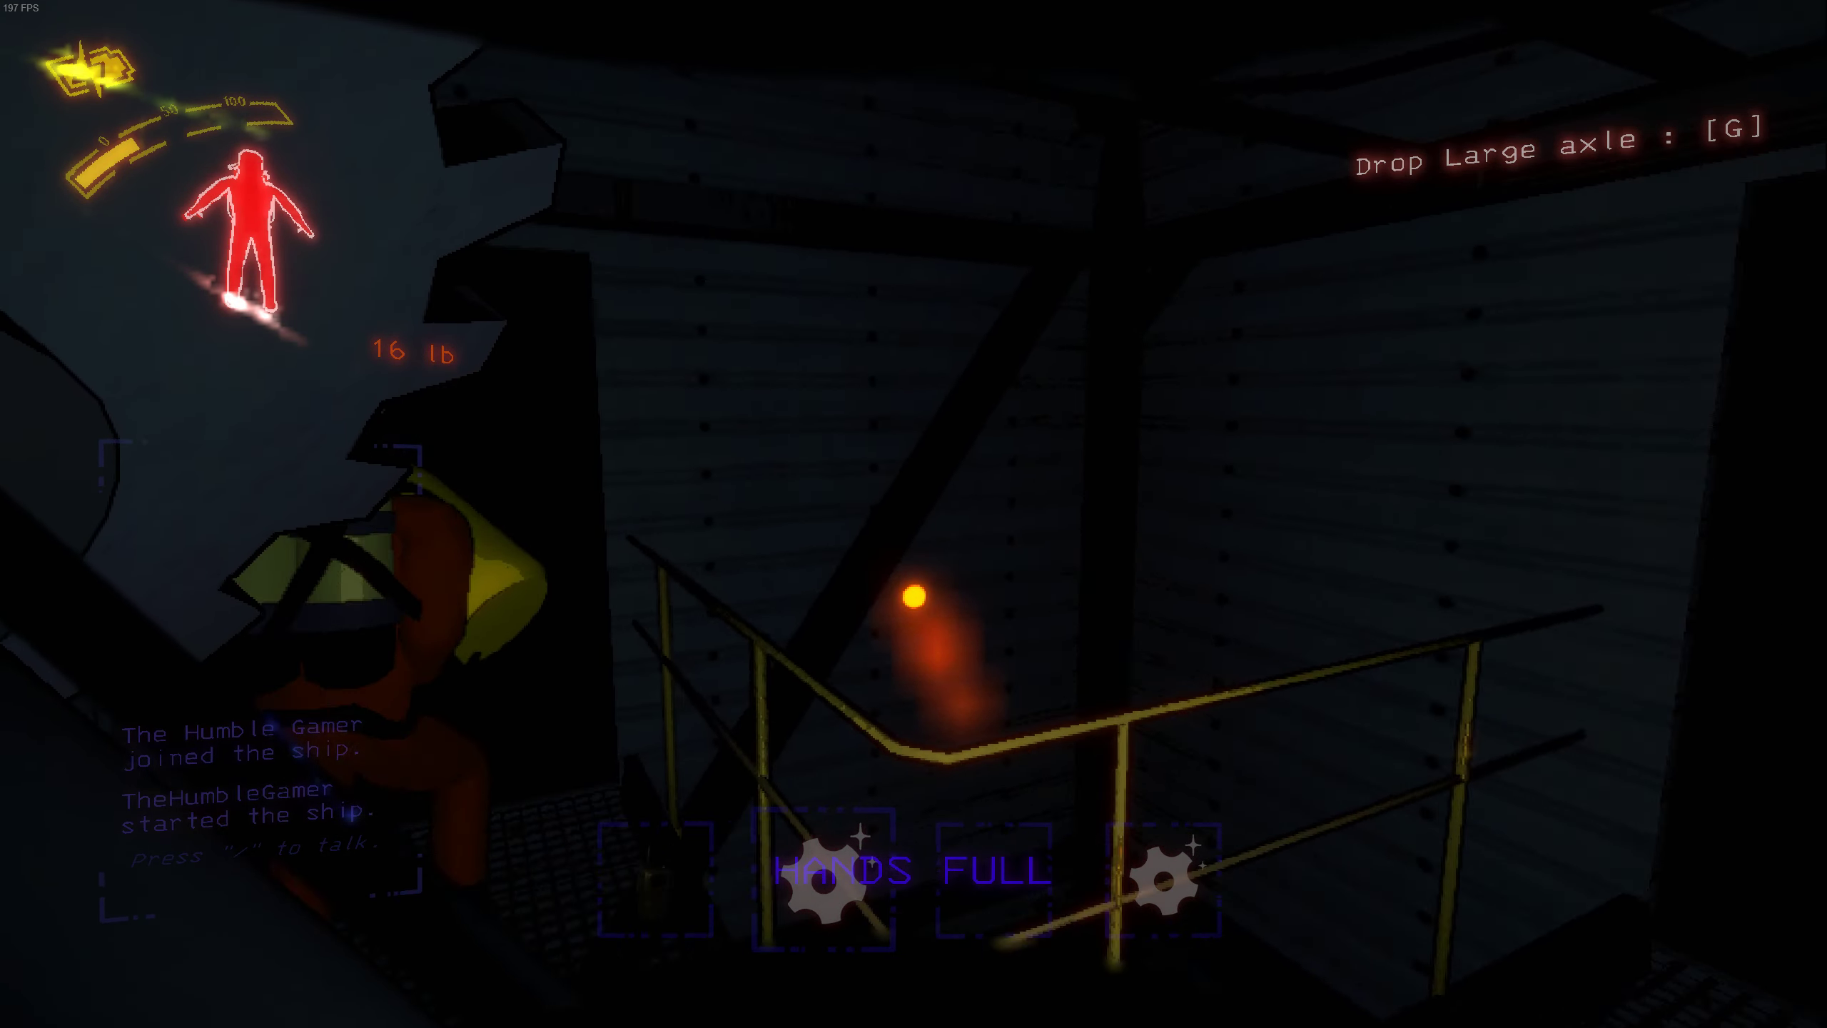
pyautogui.press('w')
pyautogui.press('w')
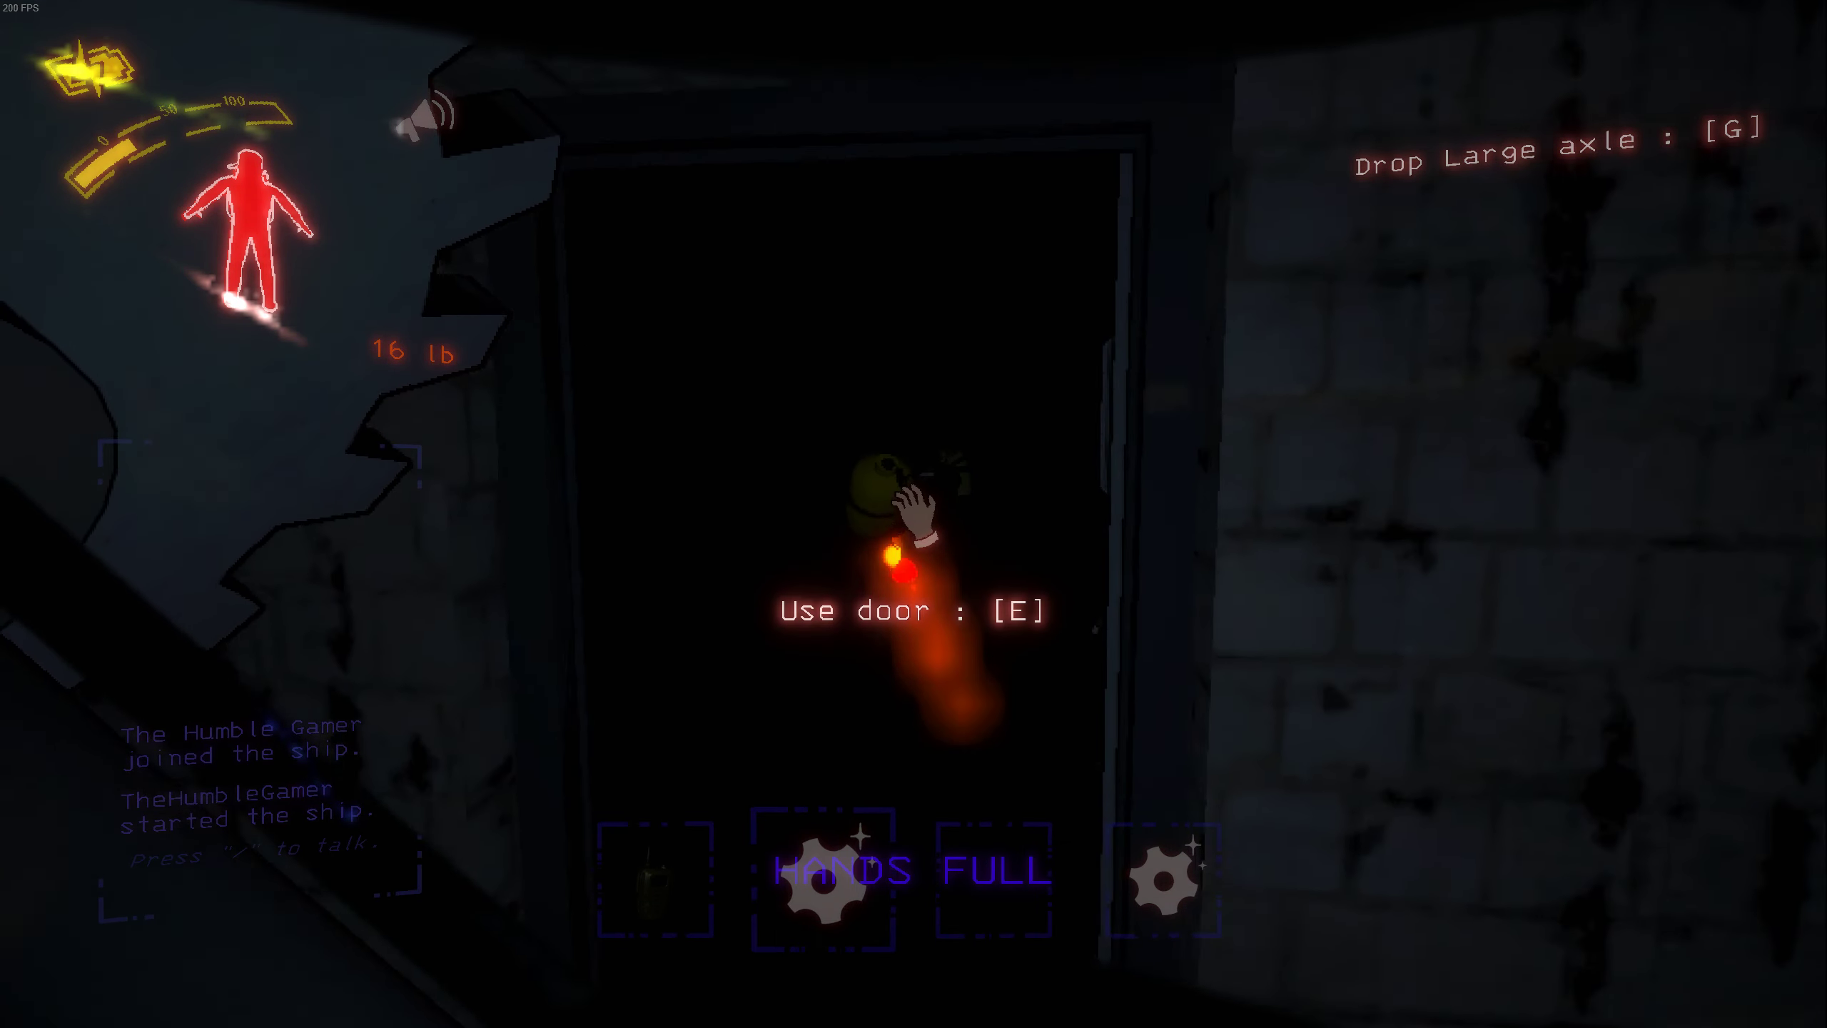
pyautogui.press('w')
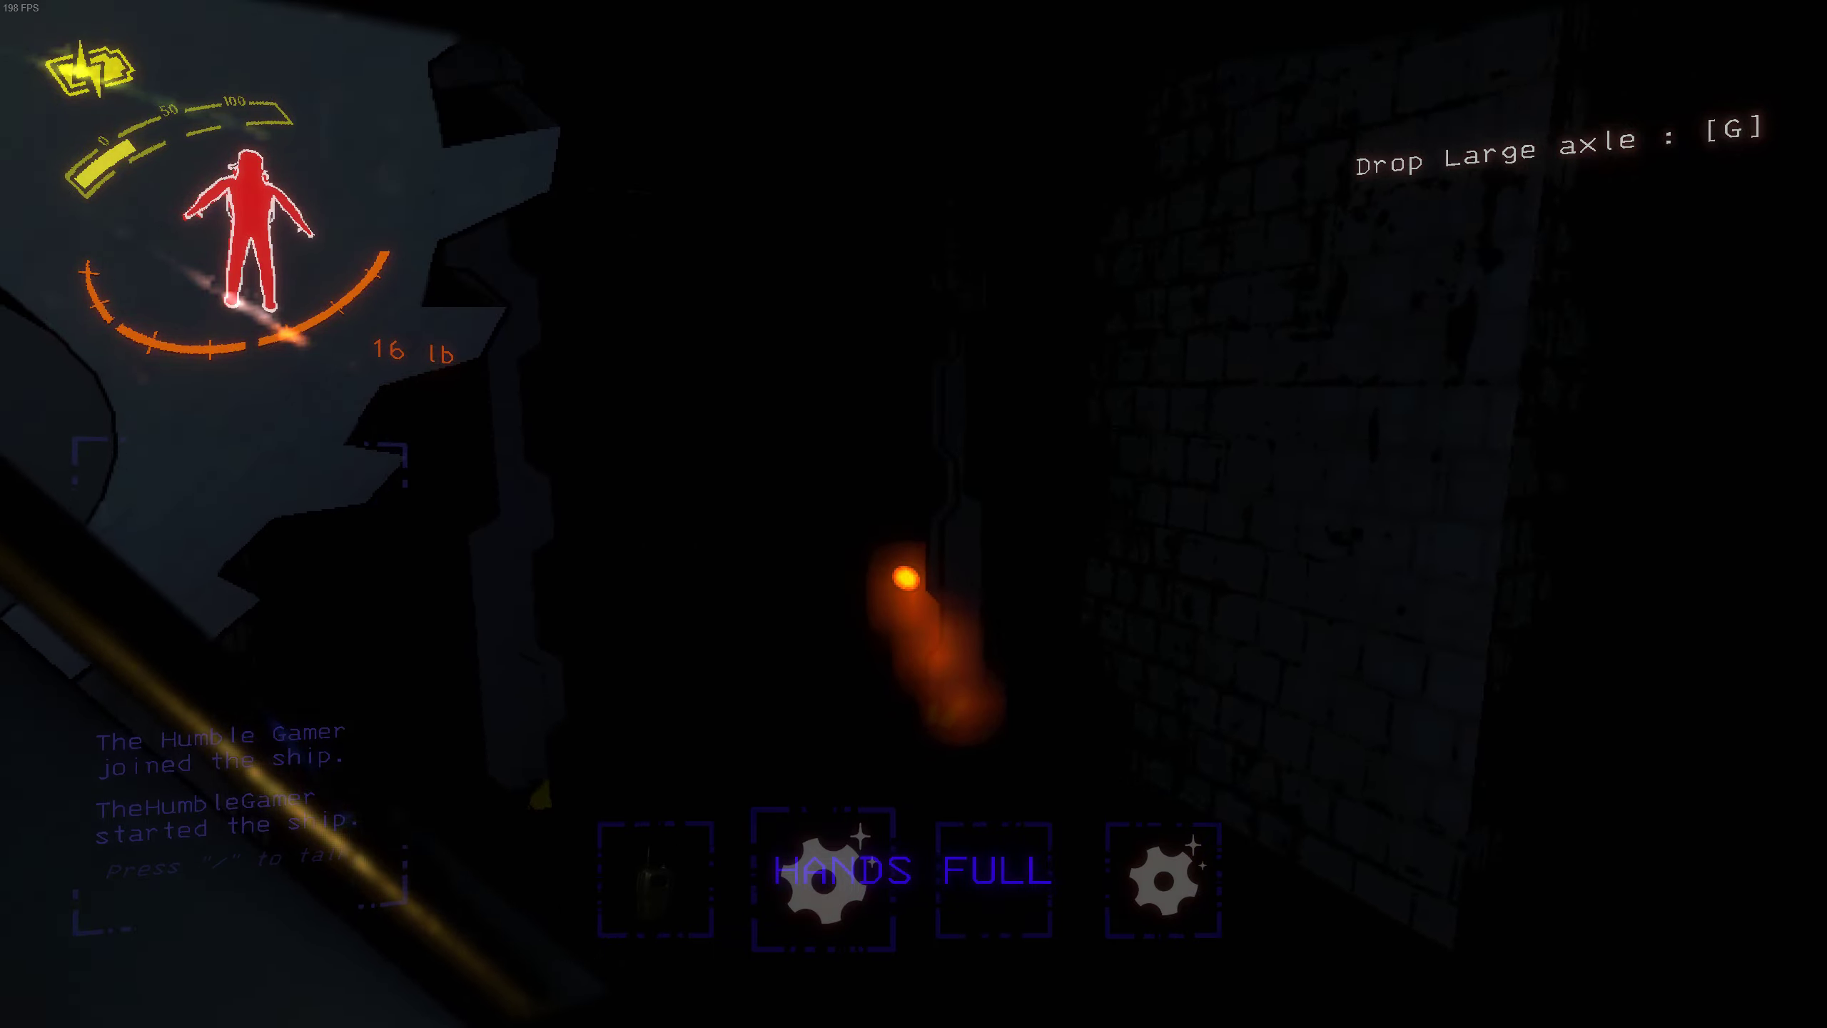
pyautogui.press('w')
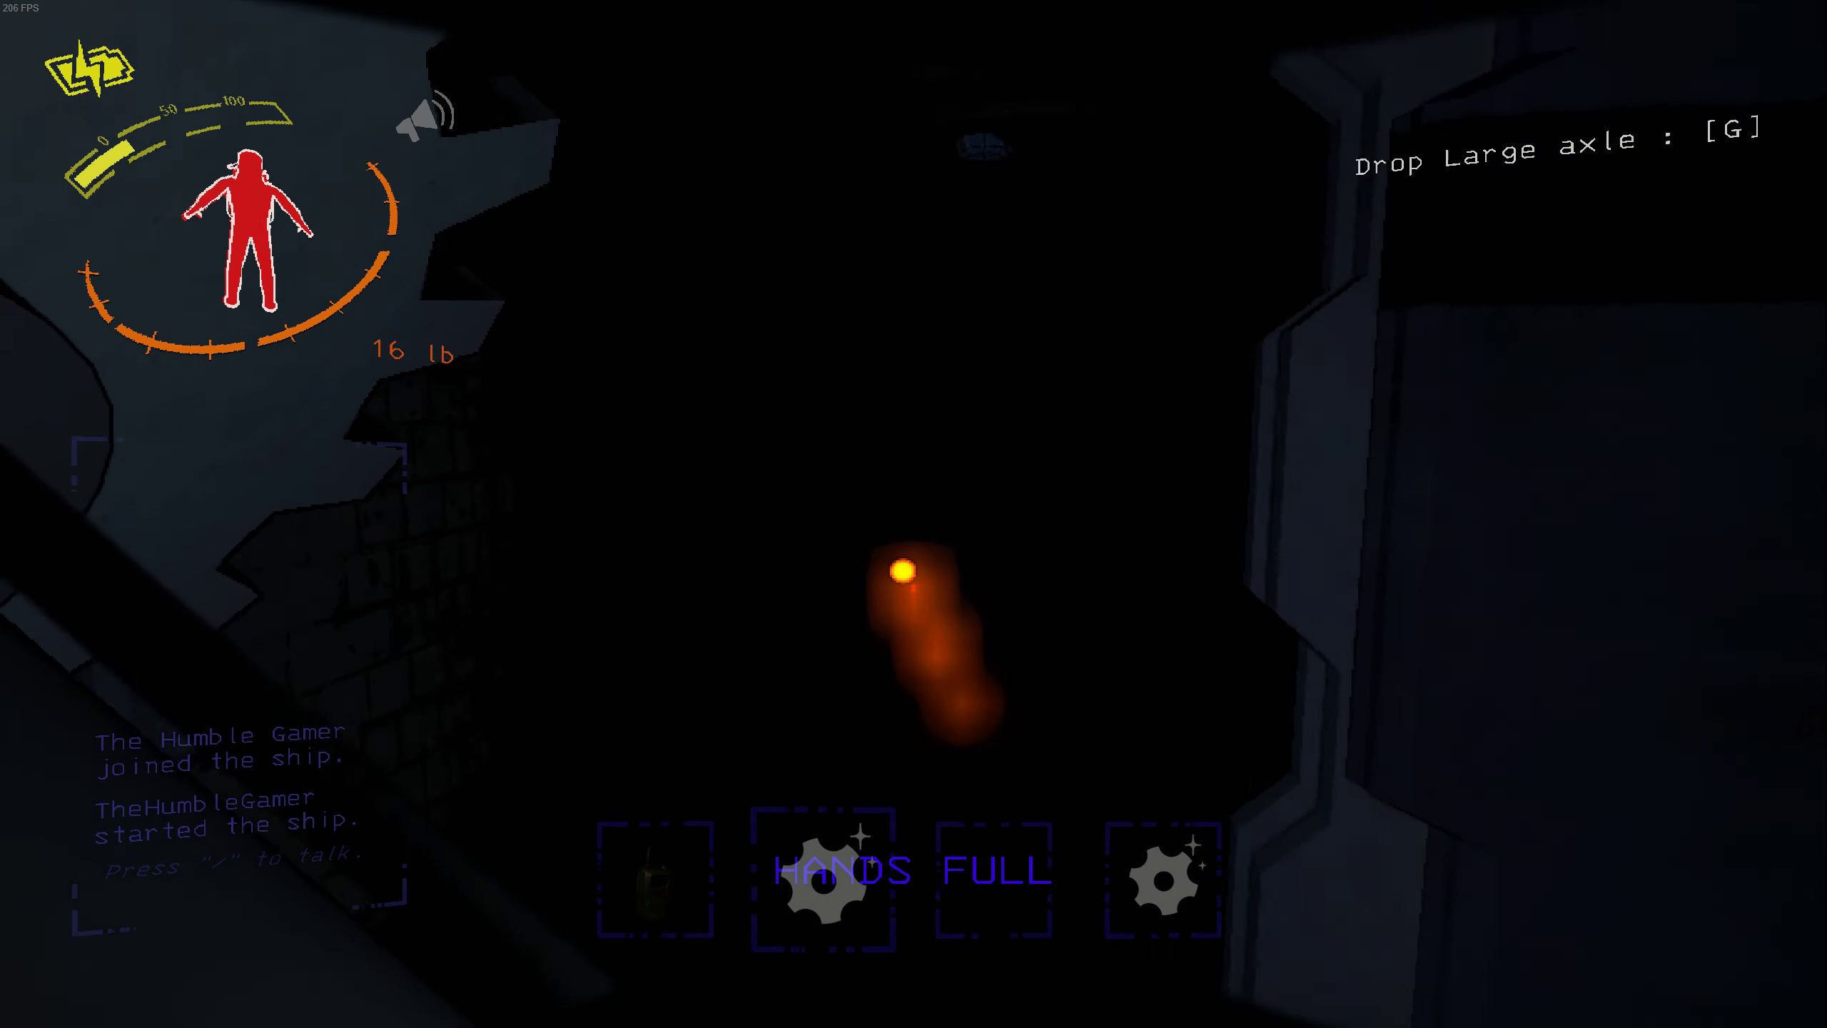
pyautogui.press('w')
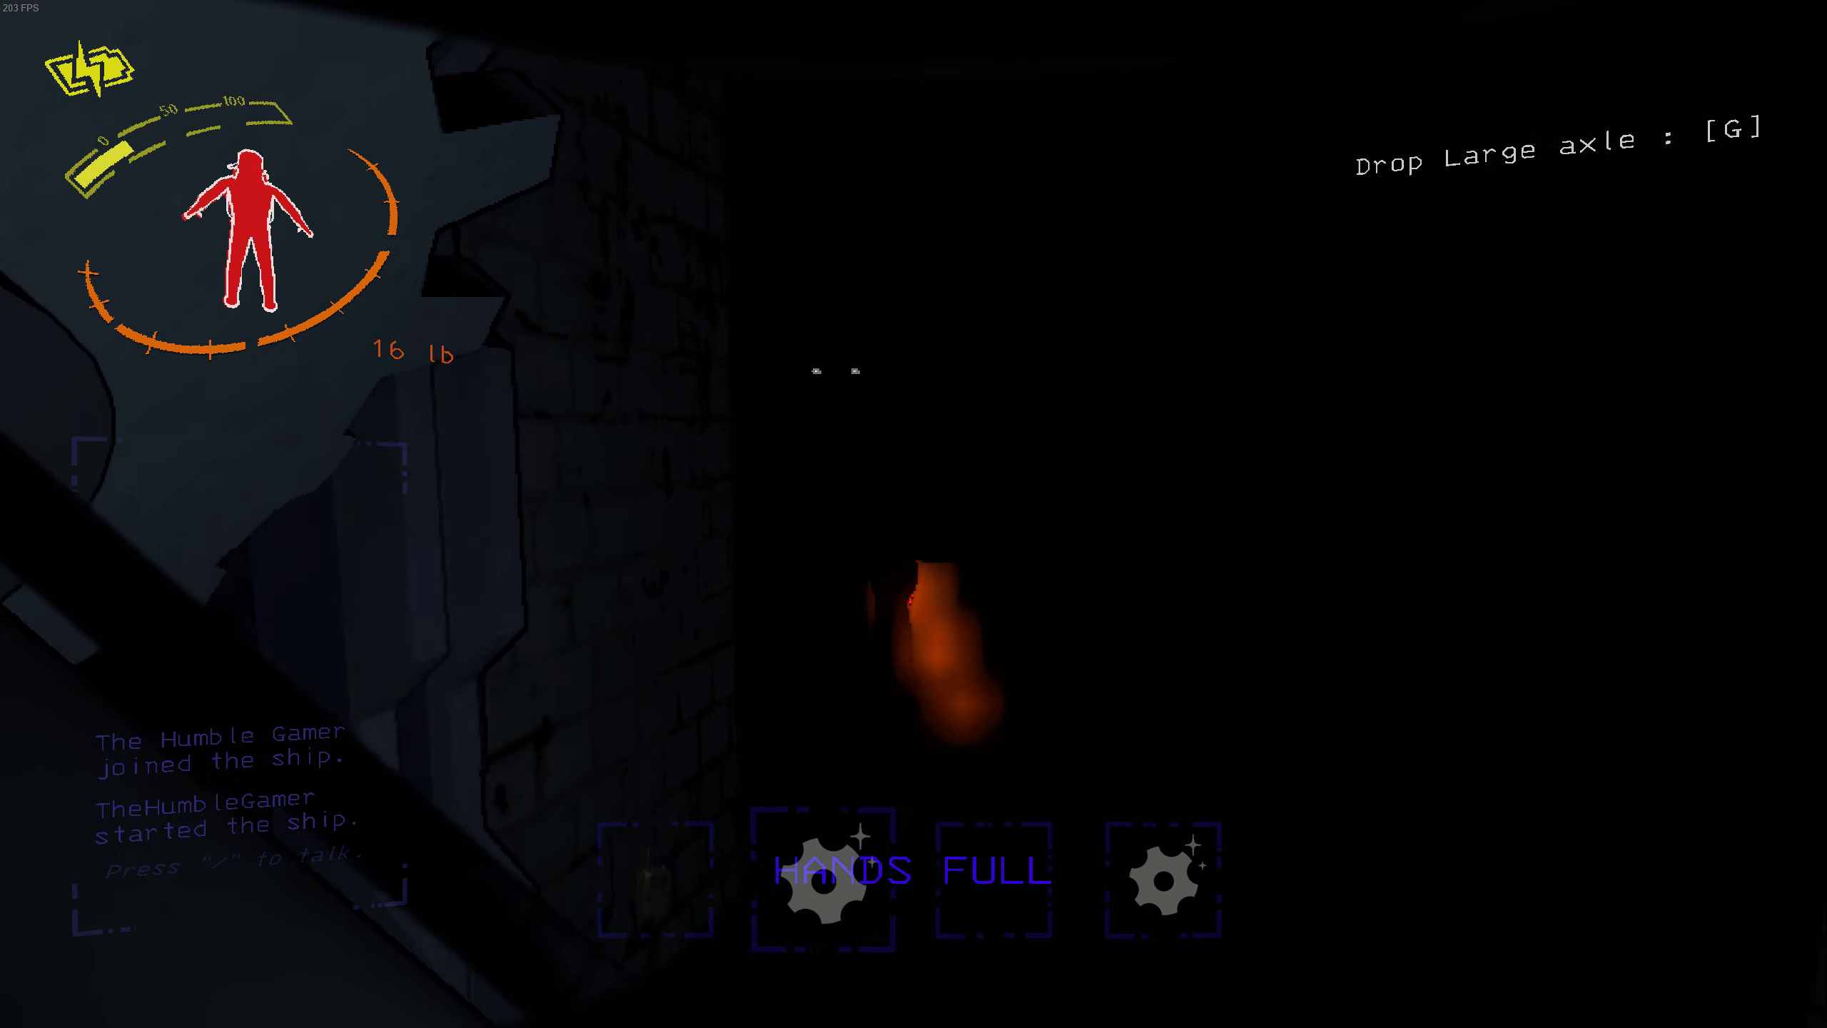